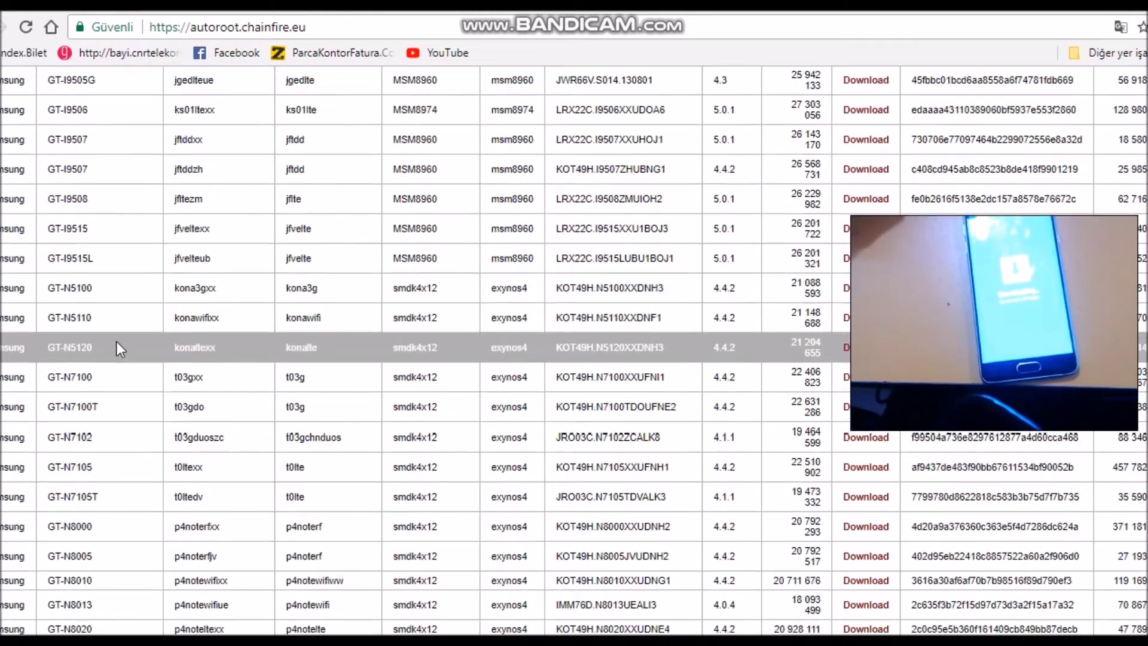
# - Find the Samsung SM-A310F (a3xeltexx, Android 7.0) in the device list and download CF-Auto-Root-a3xelte-a3xeltexx-sma310f.zip
pyautogui.scroll(-20, 114, 338)
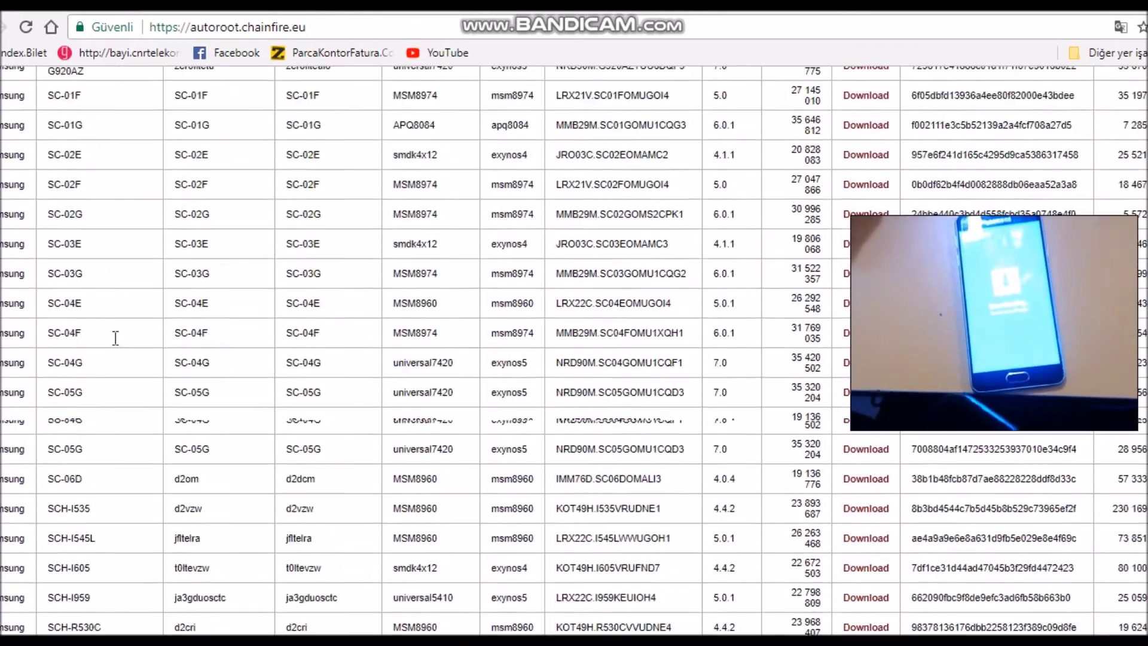
pyautogui.scroll(-8, 52, 360)
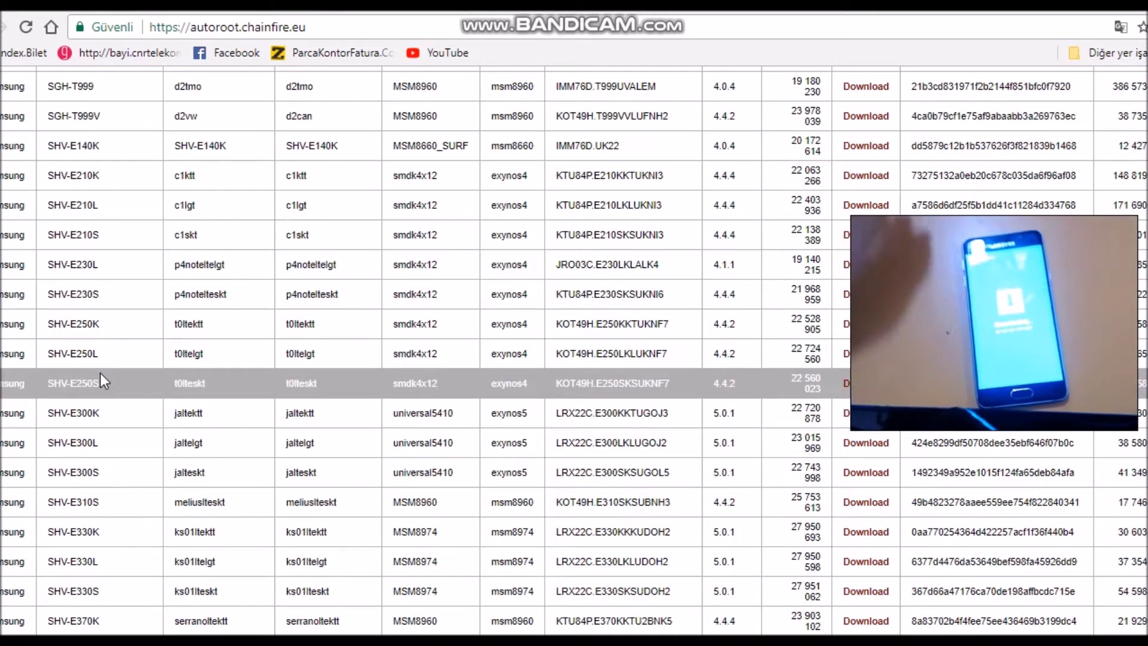
pyautogui.scroll(-3, 120, 382)
pyautogui.scroll(-5, 136, 382)
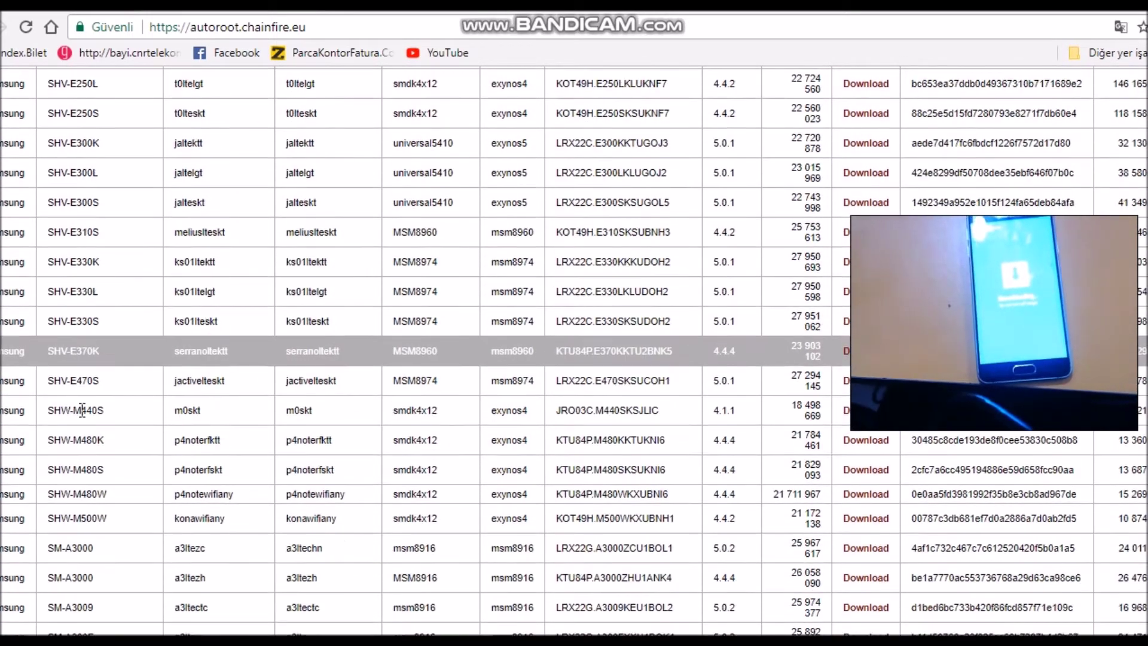
pyautogui.scroll(-2, 109, 464)
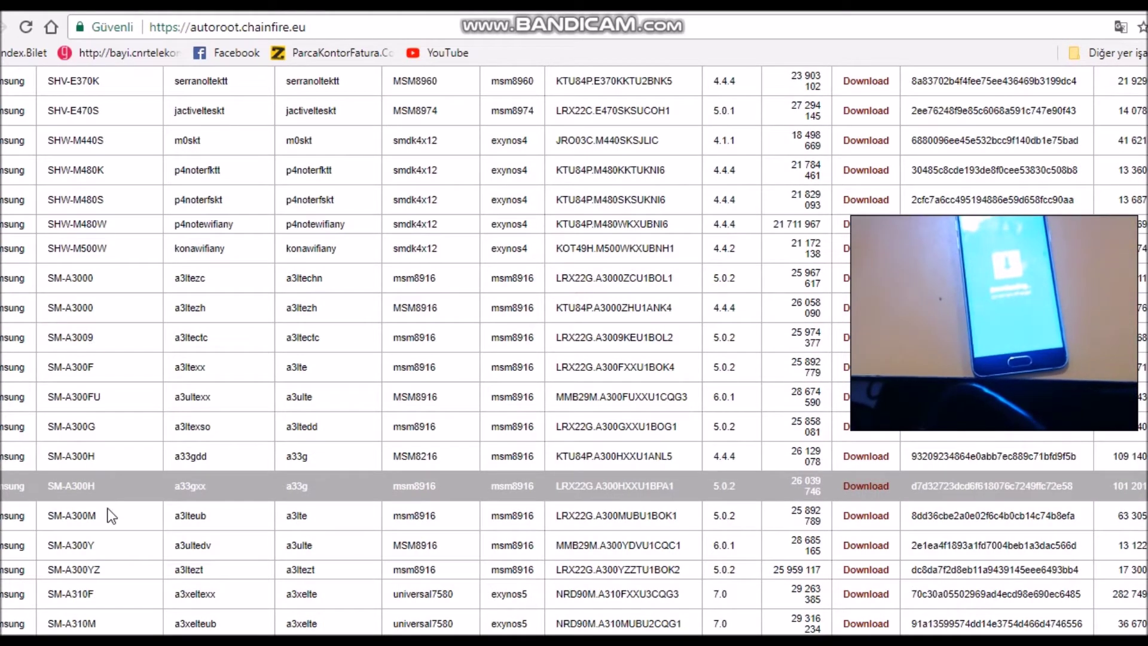
pyautogui.scroll(-2, 110, 485)
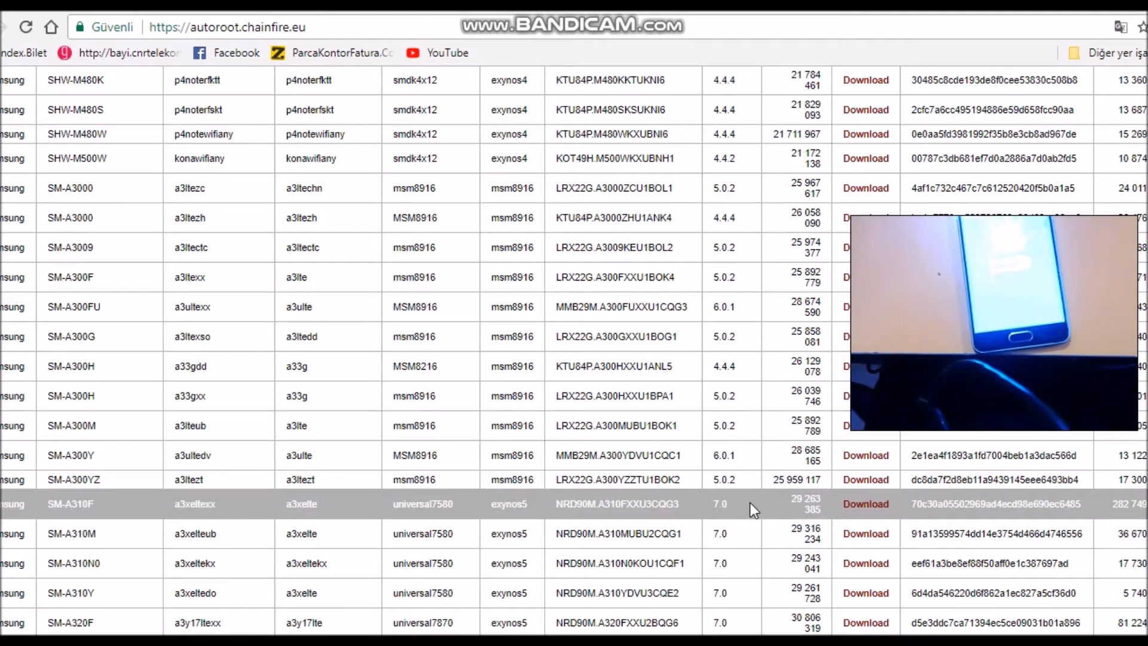
pyautogui.click(870, 507)
pyautogui.scroll(-5, 440, 412)
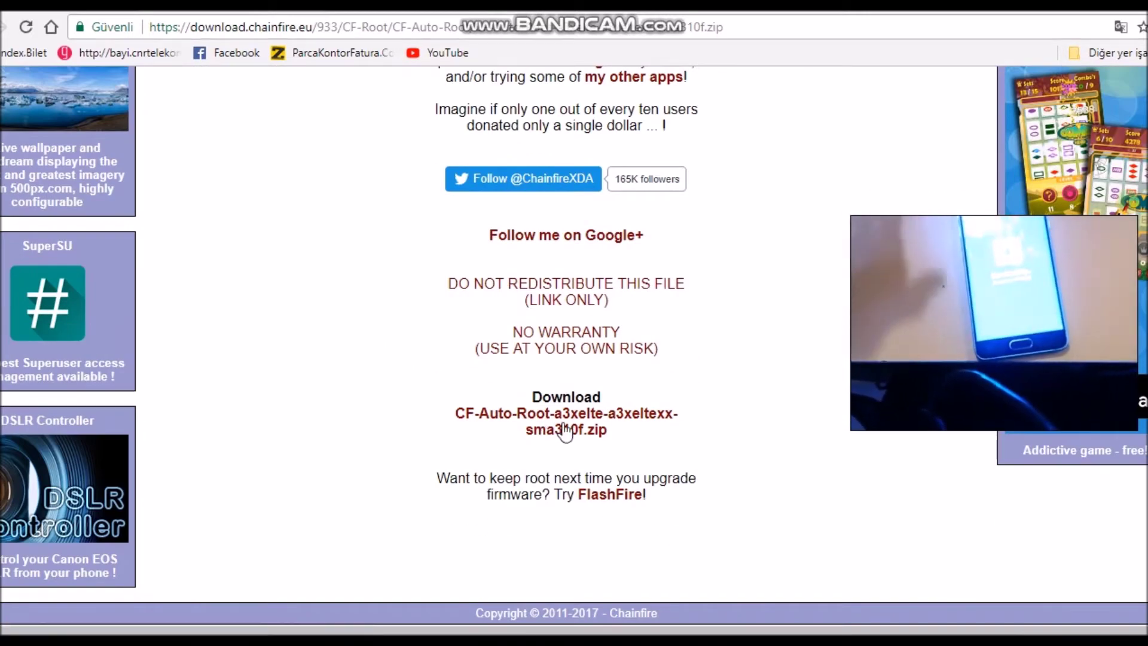
pyautogui.click(567, 429)
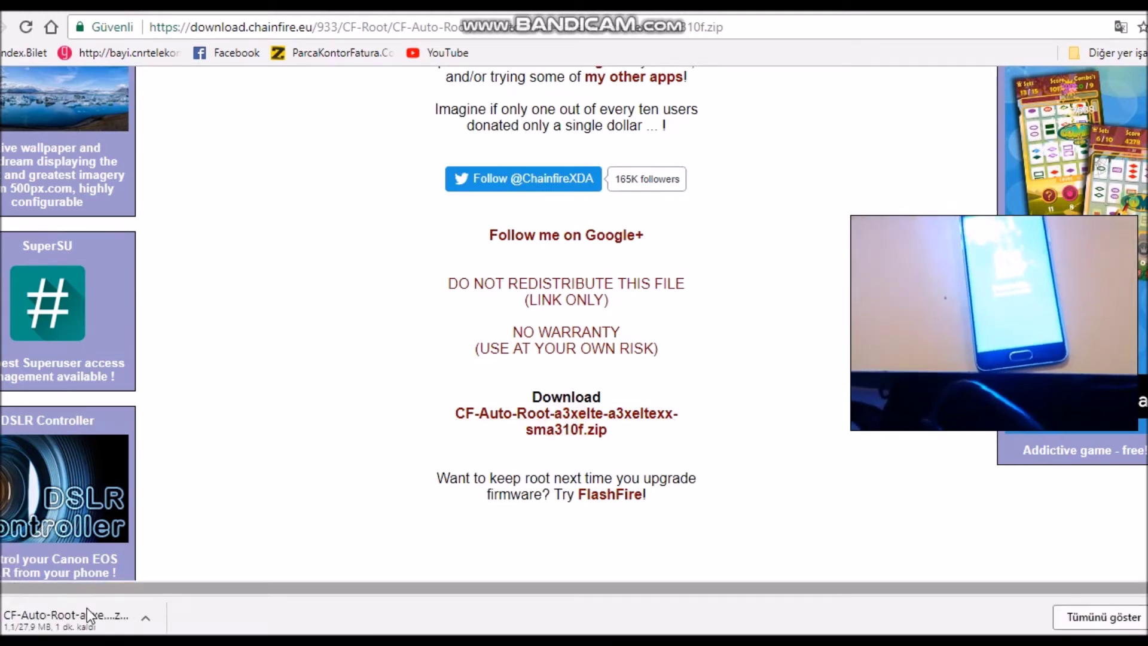
pyautogui.click(146, 619)
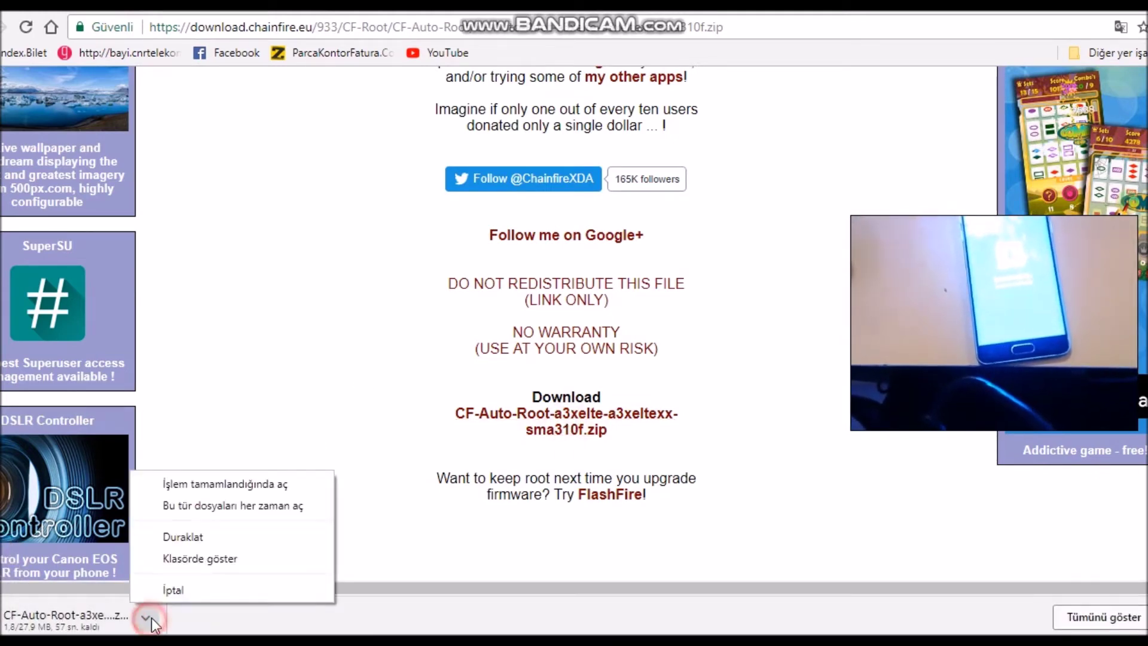
pyautogui.click(198, 621)
pyautogui.press('super+d')
pyautogui.rightClick(549, 9)
pyautogui.click(611, 60)
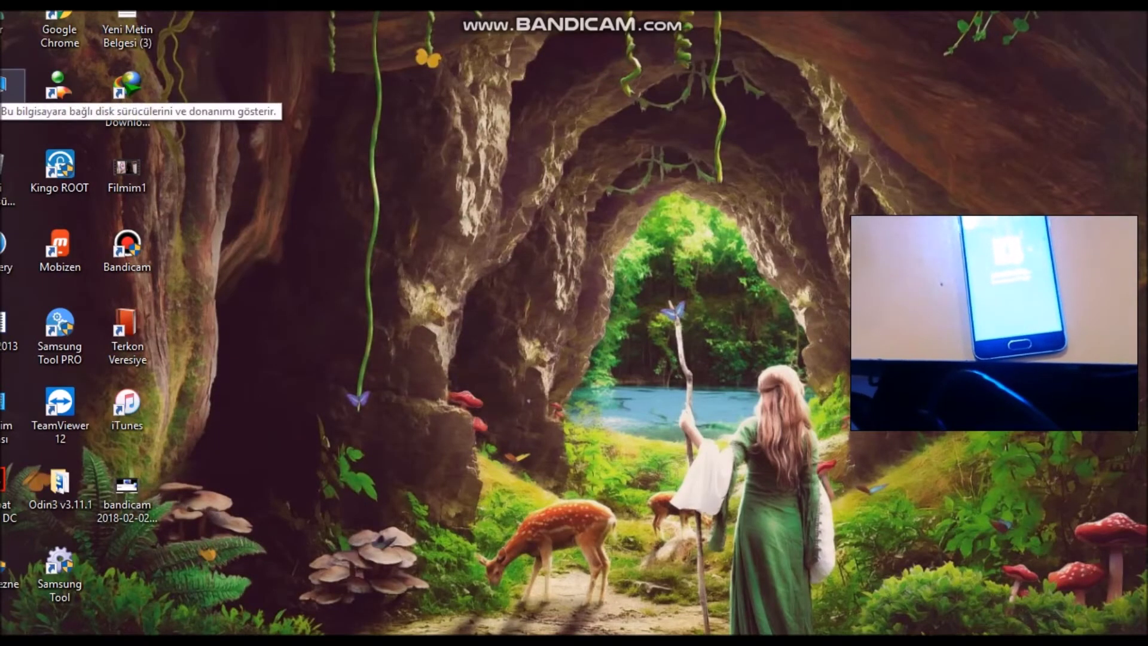
pyautogui.press('super+d')
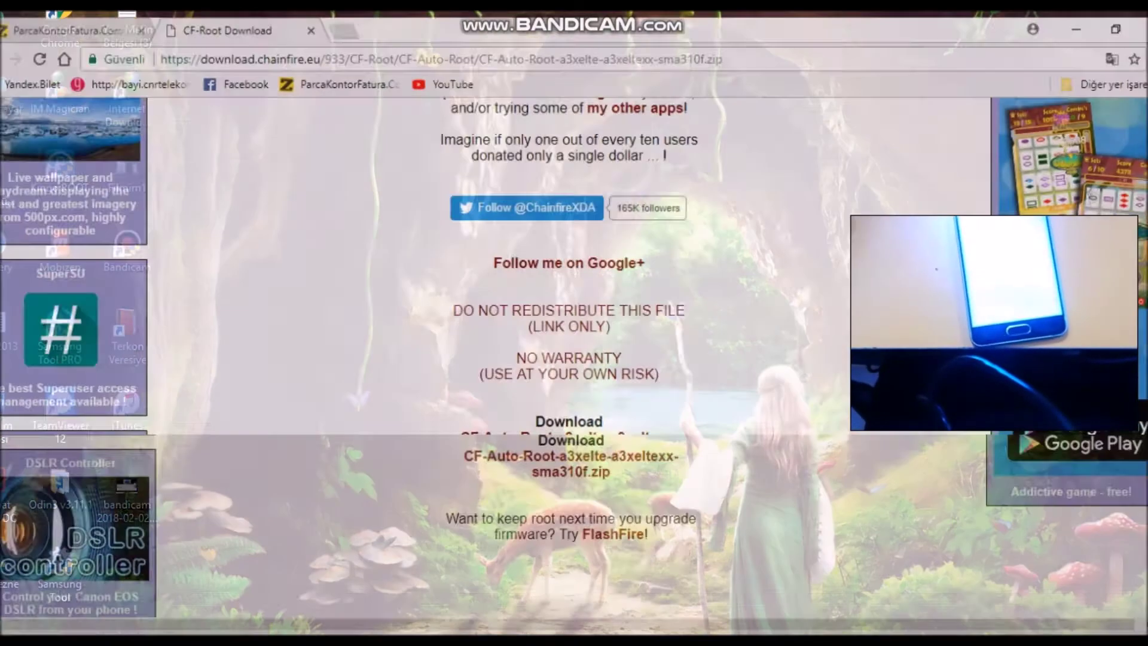
# - Locate the already downloaded CF-Auto-Root-a3xelte-a3xeltexx-sma310f.zip through the browser's download list and open the archive in WinRAR
pyautogui.hotkey('ctrl', 'j')
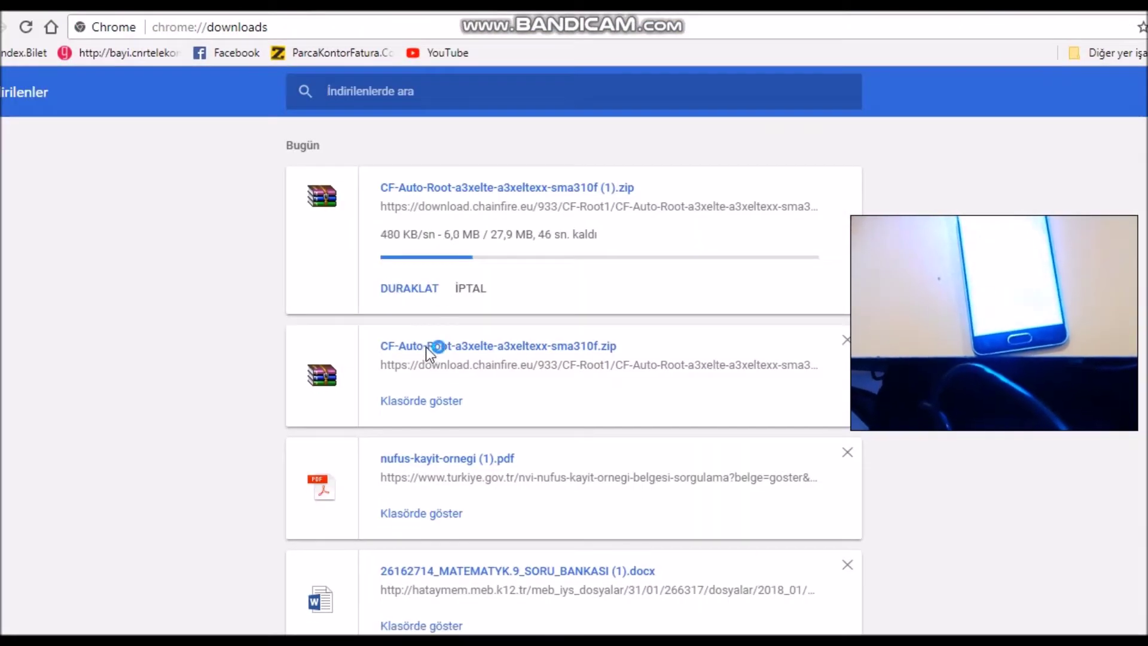
pyautogui.click(408, 402)
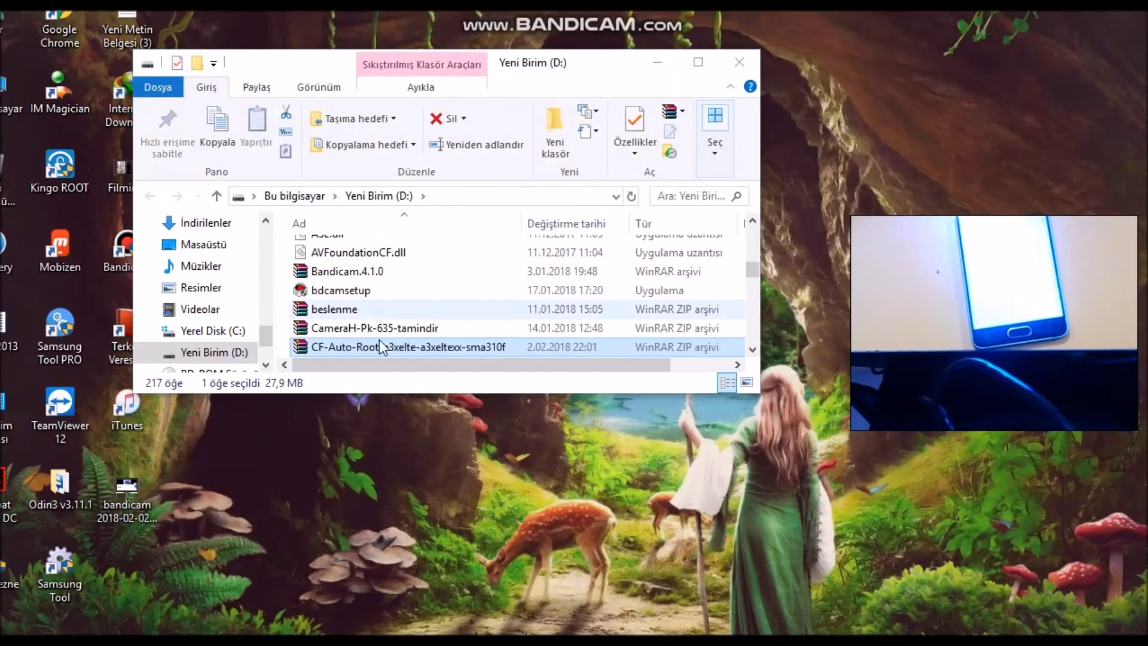
pyautogui.click(364, 349)
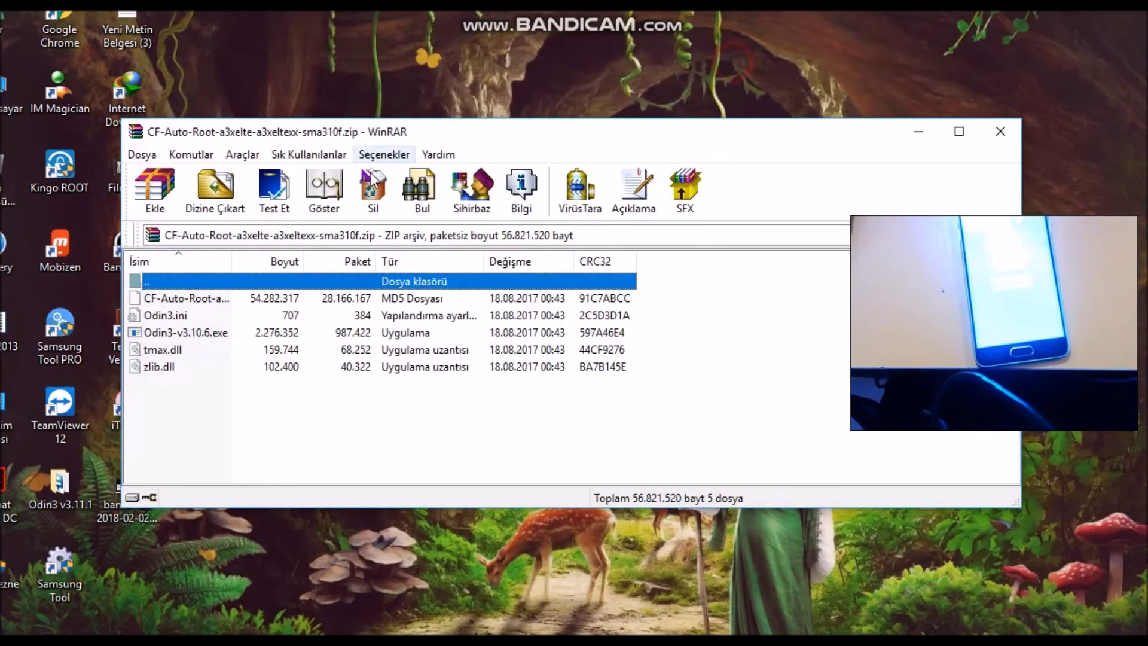
pyautogui.moveTo(430, 128); pyautogui.dragTo(402, 70)
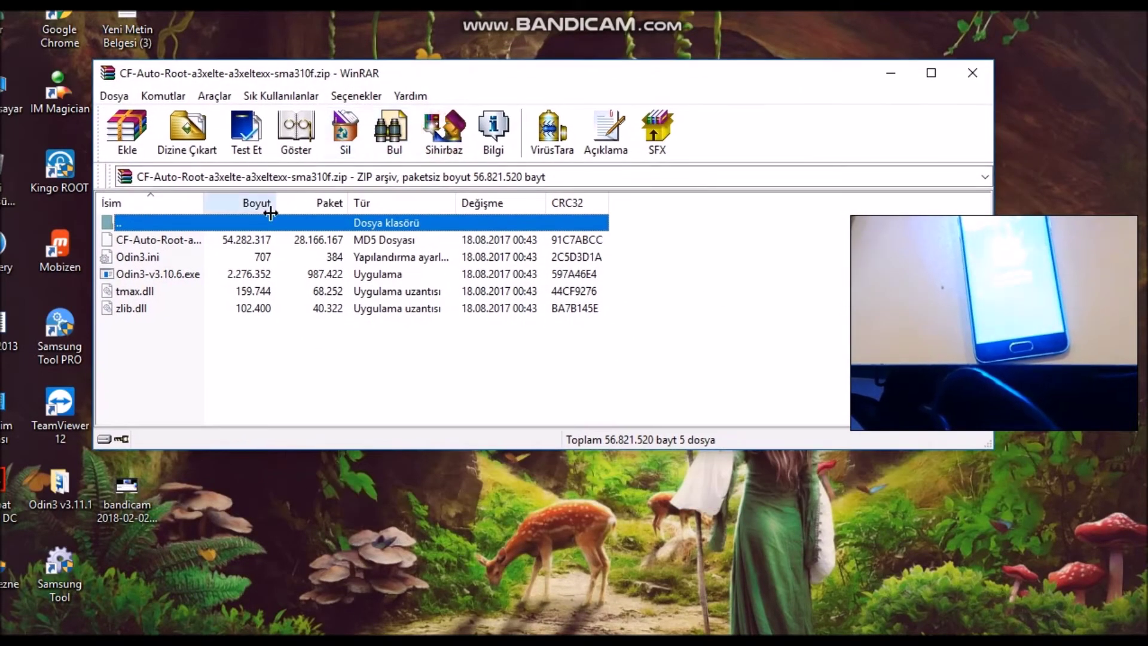
# - Extract CF-Auto-Root-a3xelte-a3xeltexx-sma310f.tar.md5 from the archive onto the desktop
pyautogui.click(168, 241)
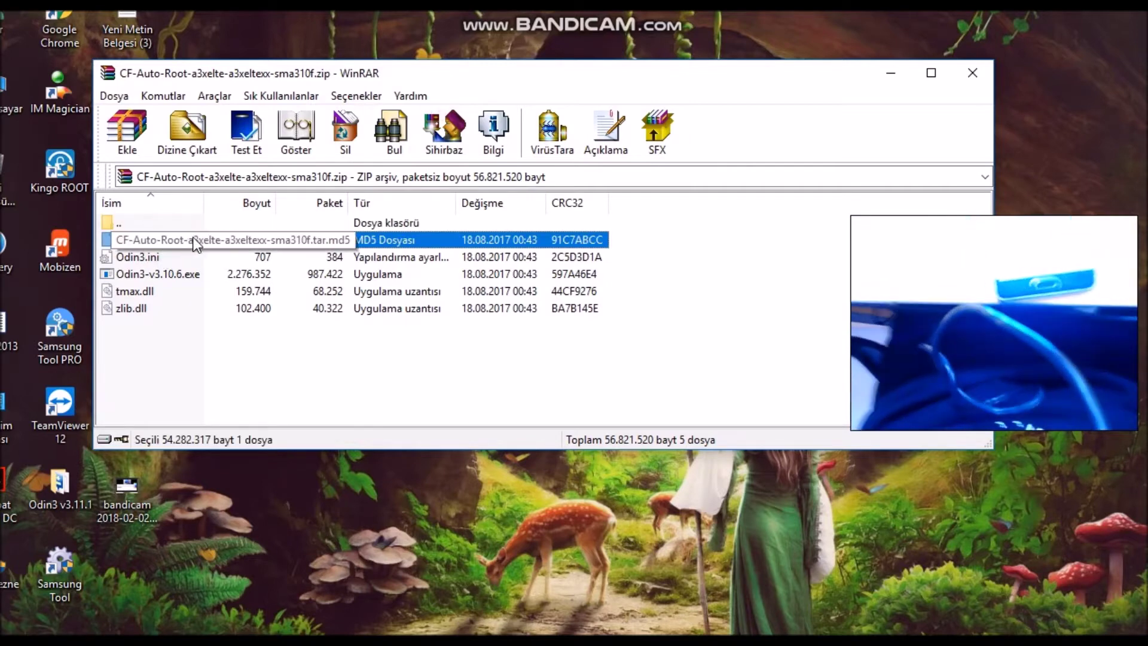
pyautogui.click(206, 242)
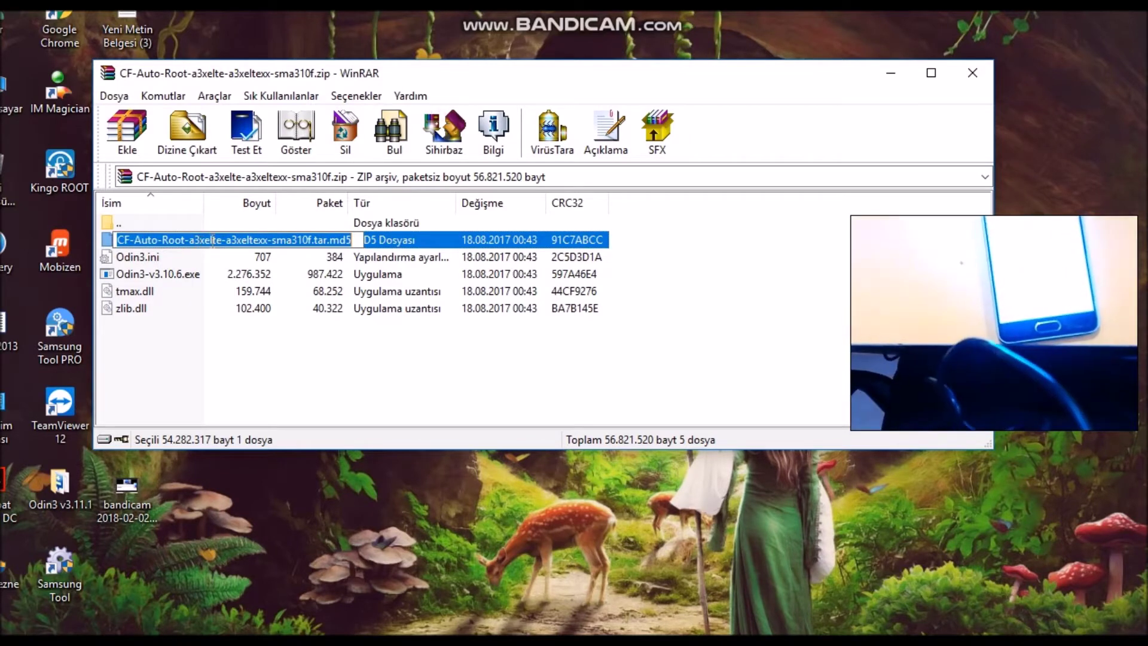
pyautogui.doubleClick(412, 242)
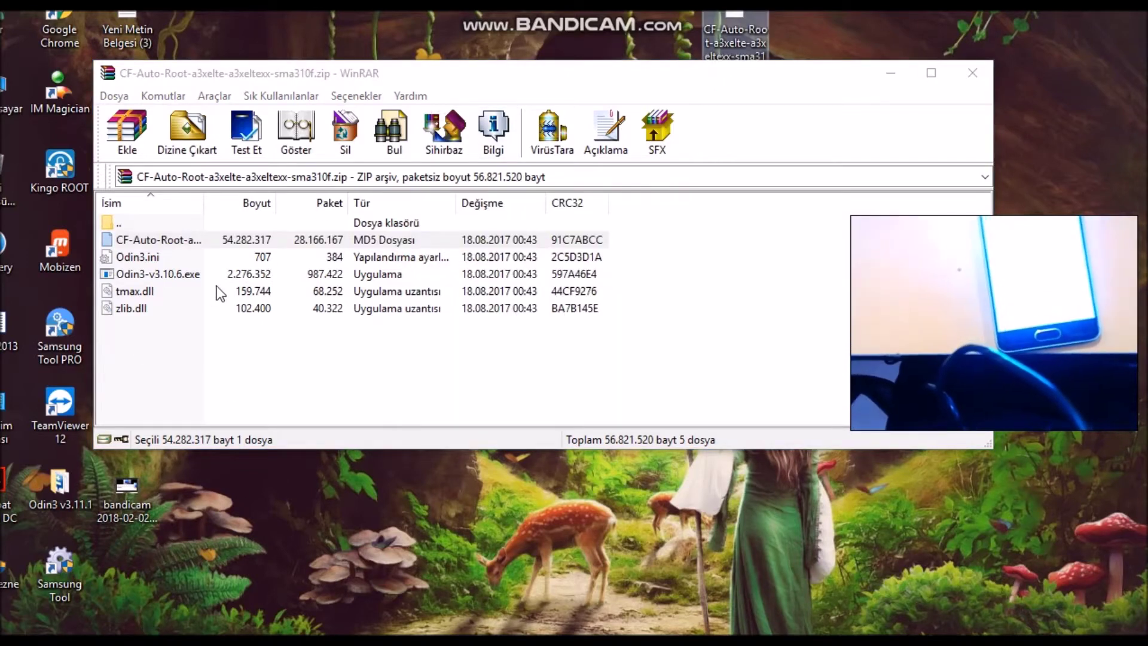
# - Launch Odin3-v3.10.6.exe from the archive, allow it to run despite the unverified publisher, and close the archive window
pyautogui.click(176, 263)
pyautogui.click(182, 273)
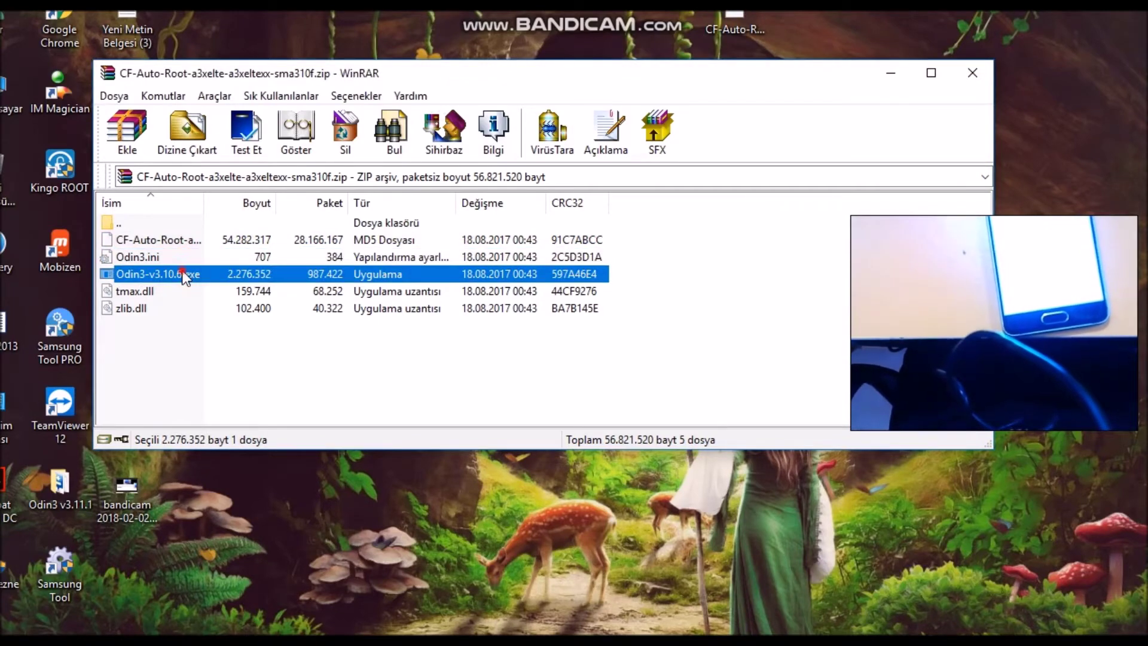
pyautogui.doubleClick(183, 274)
pyautogui.click(972, 72)
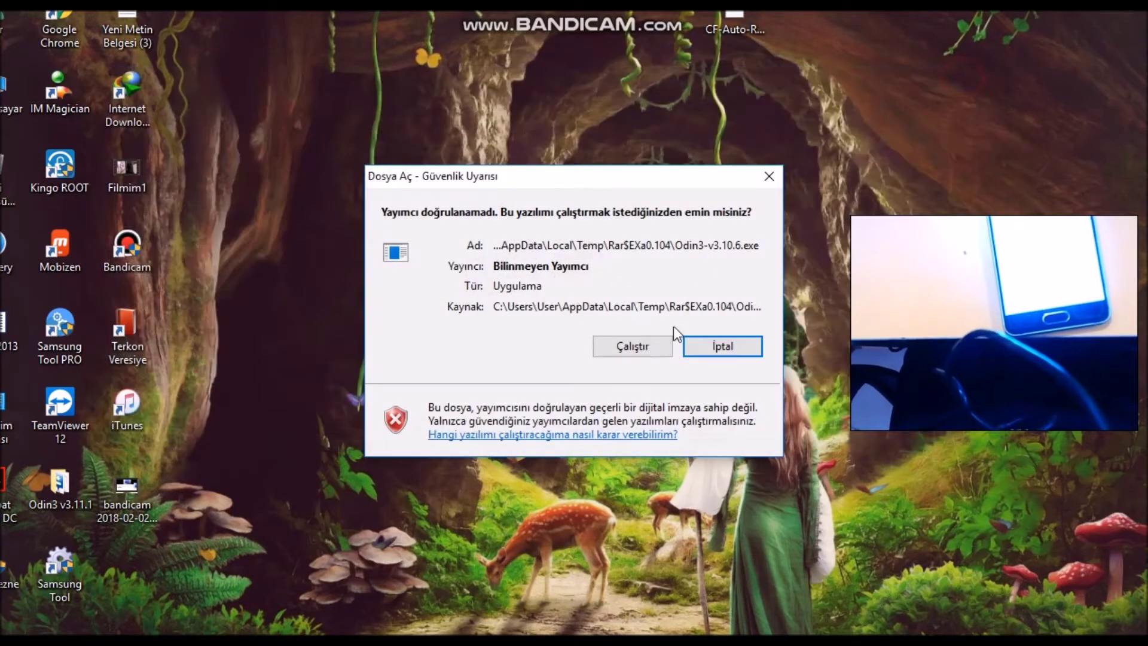
pyautogui.click(622, 350)
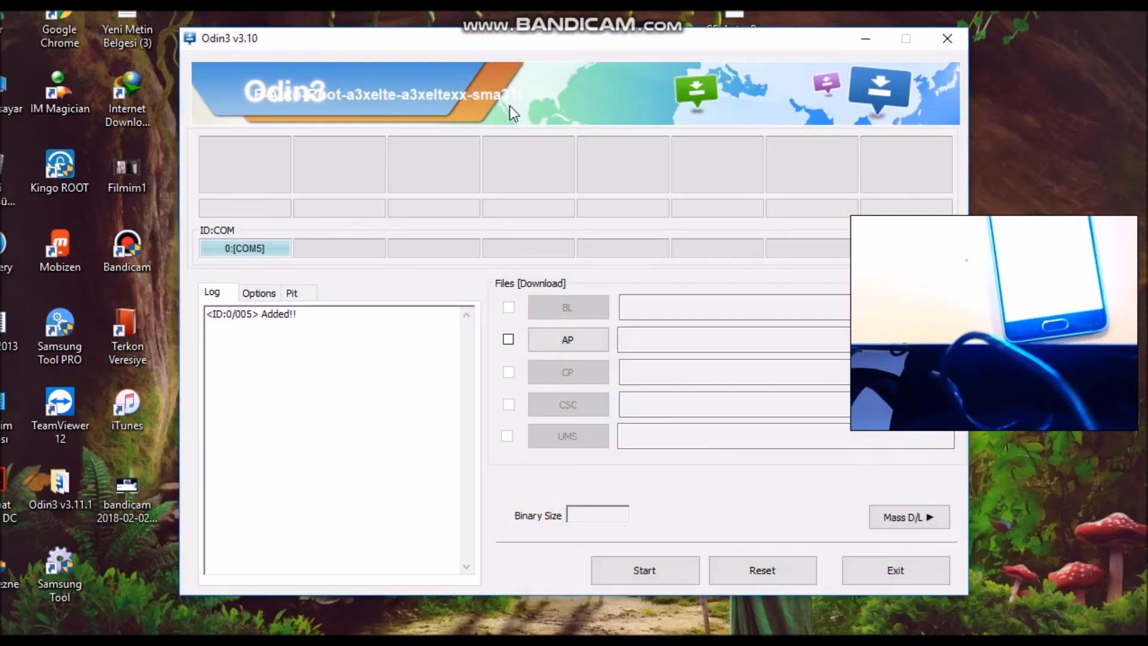
# - Load CF-Auto-Root-a3xelte-a3xeltexx-sma310f.tar.md5 from the desktop as the AP file and start flashing the connected phone
pyautogui.moveTo(451, 44); pyautogui.dragTo(317, 61)
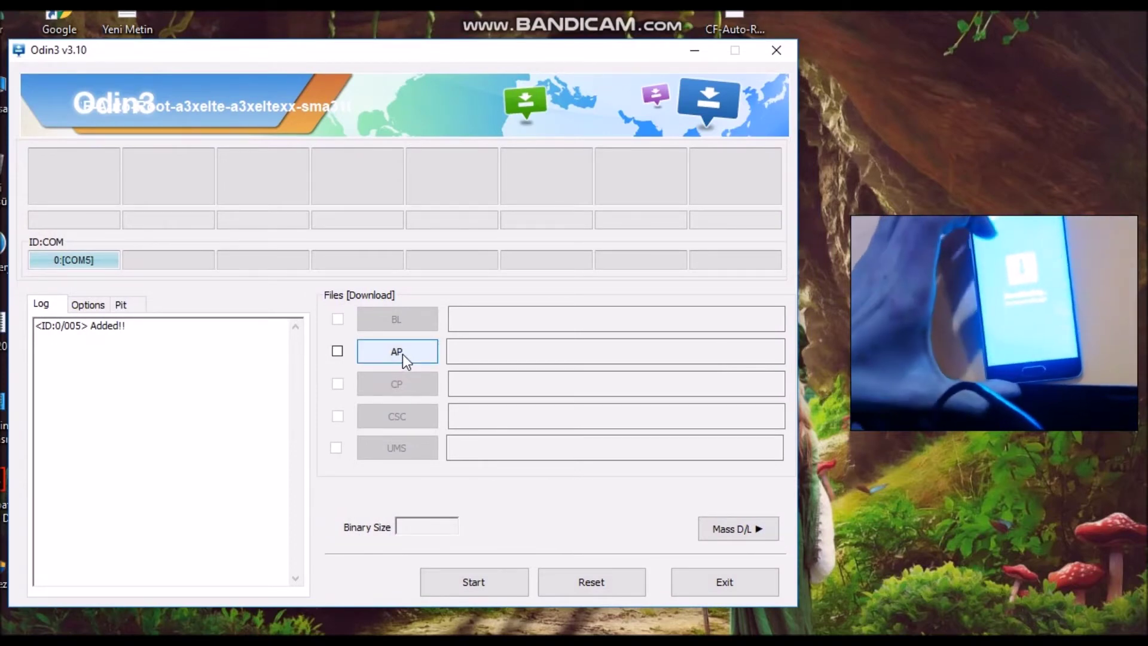
pyautogui.click(403, 354)
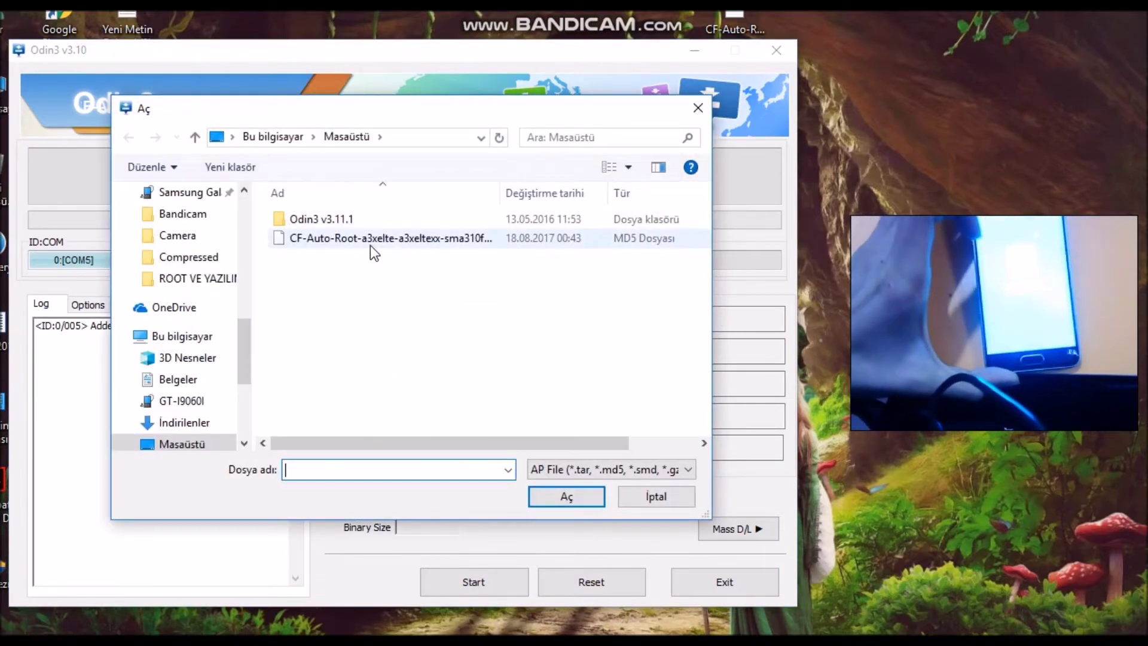
pyautogui.doubleClick(376, 239)
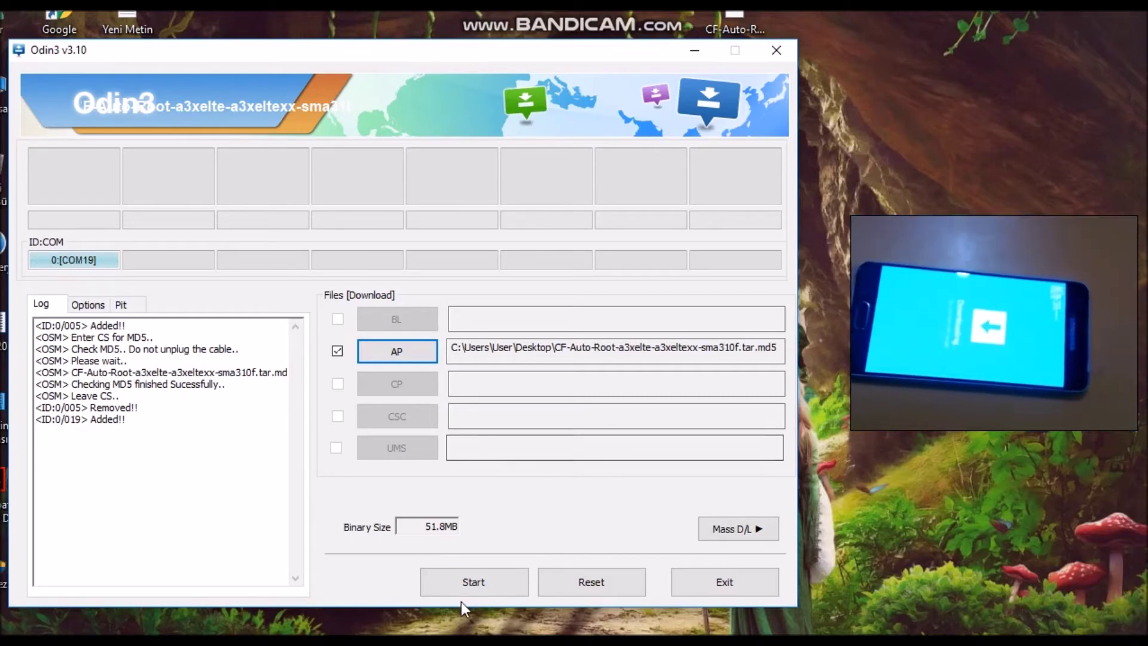
pyautogui.moveTo(346, 53); pyautogui.dragTo(378, 42)
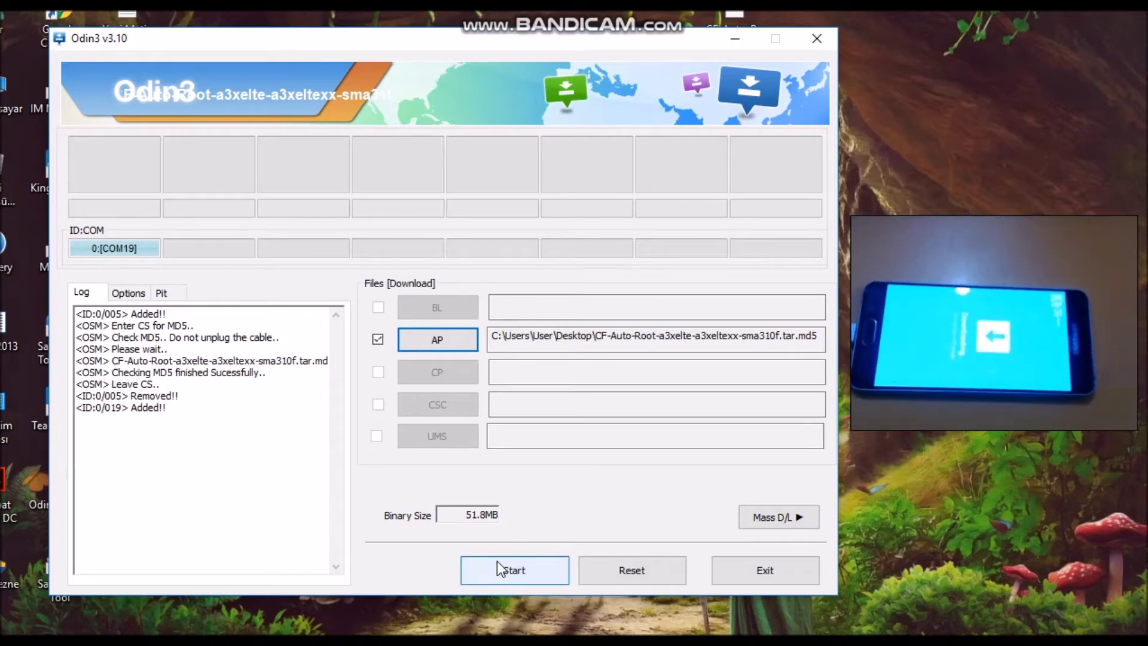
pyautogui.click(522, 569)
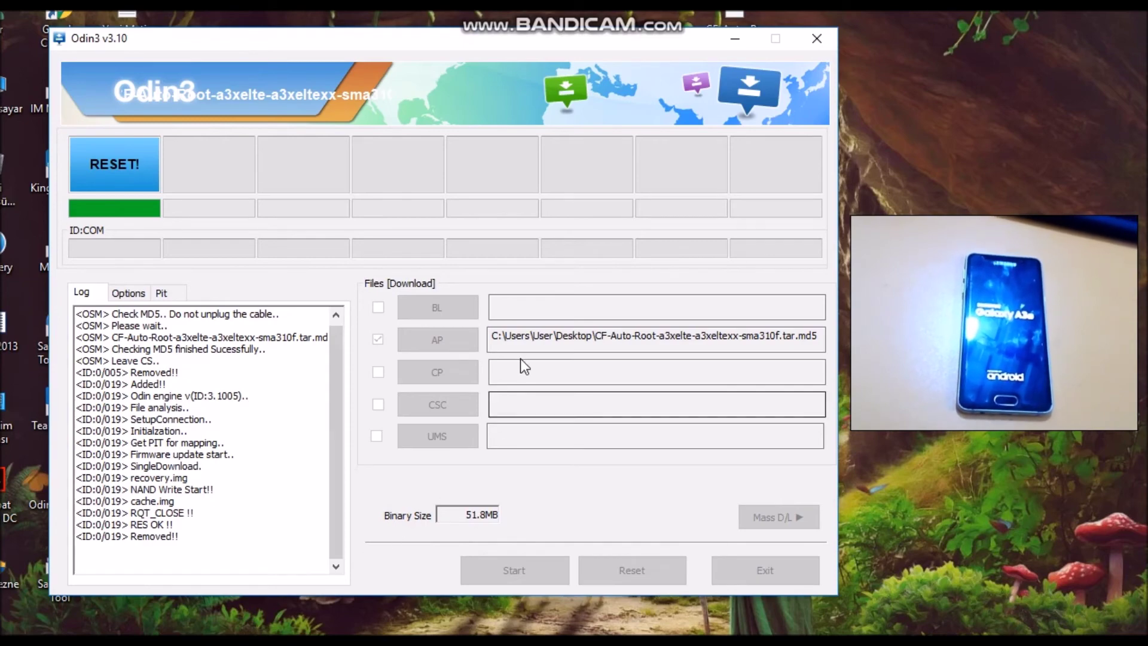
# - Close Odin3 and move the extracted CF-Auto-Root .tar.md5 file beneath the bandicam video in the desktop icon column
pyautogui.click(817, 40)
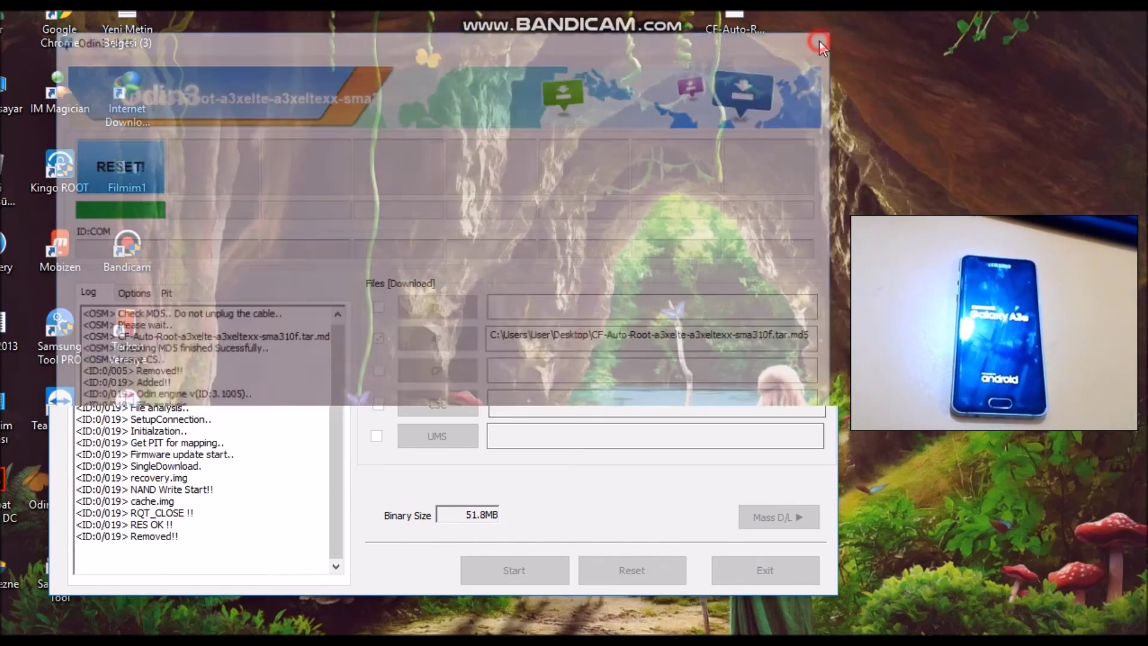
pyautogui.moveTo(174, 417); pyautogui.dragTo(123, 569)
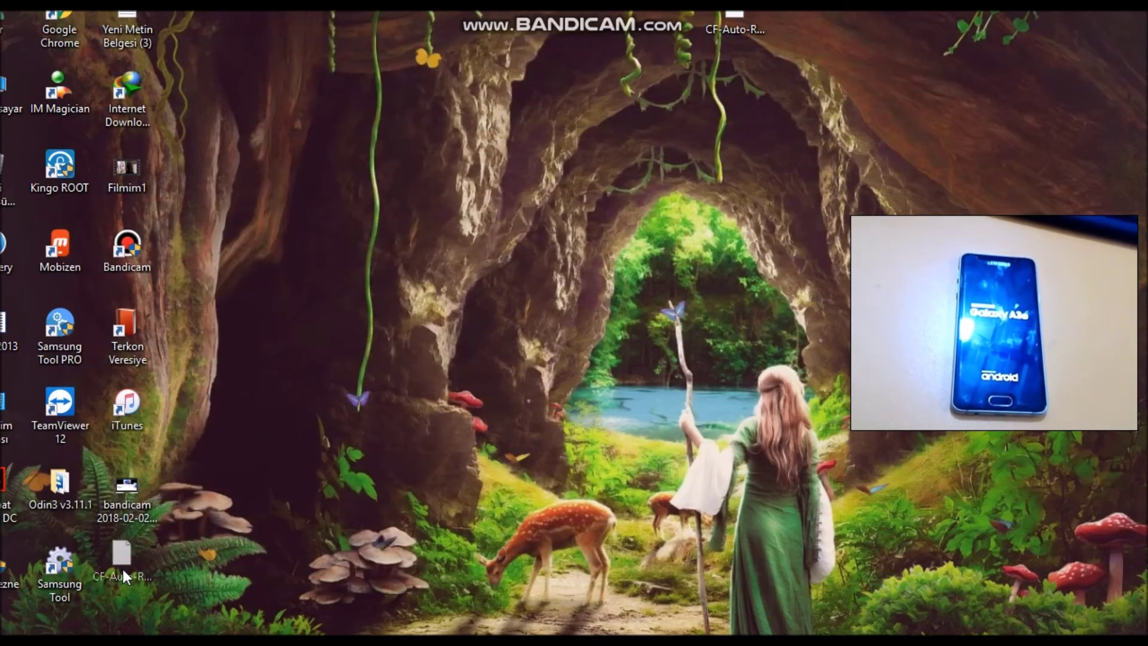
pyautogui.click(474, 258)
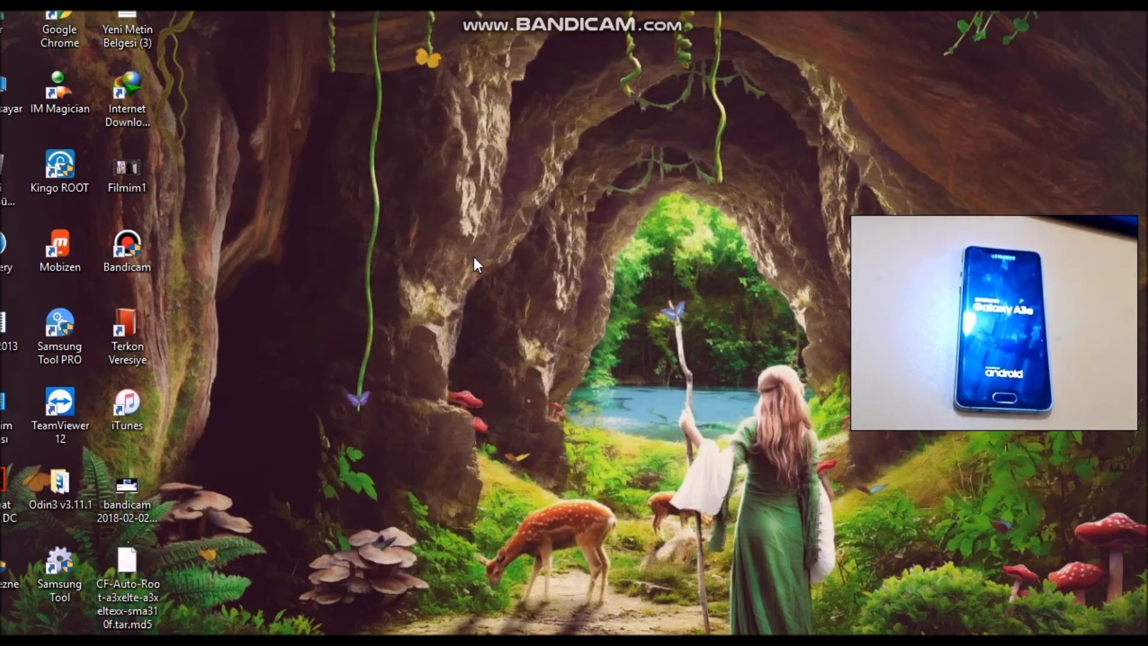